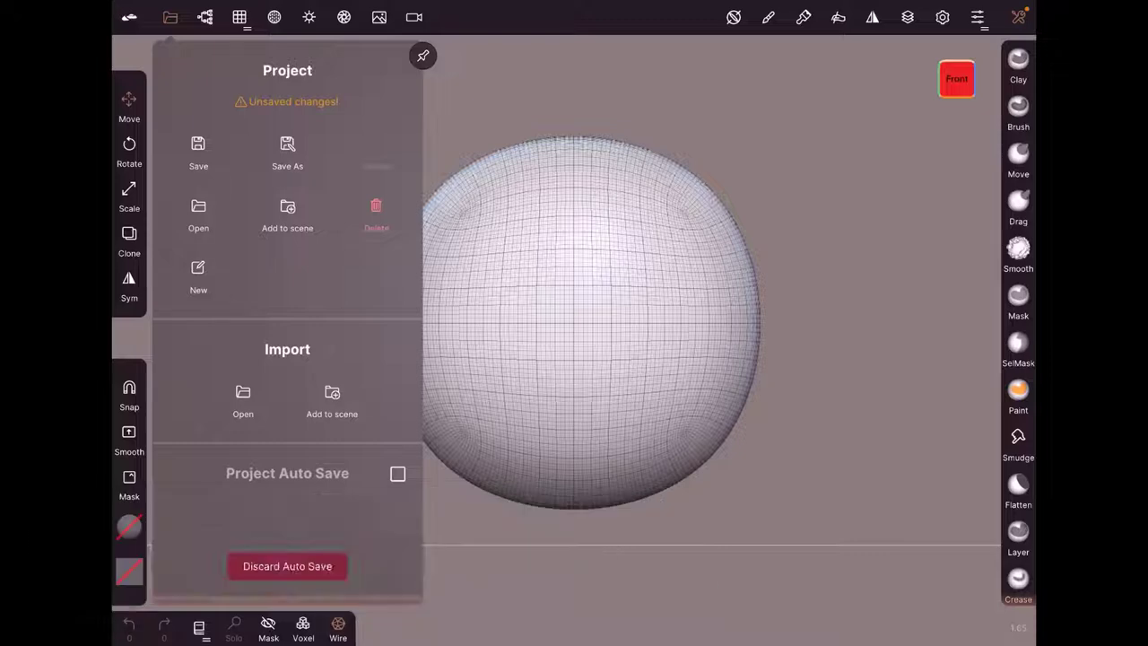
Show the Scene panel with its Sphere object and the Primitive shapes list
click(239, 17)
click(205, 17)
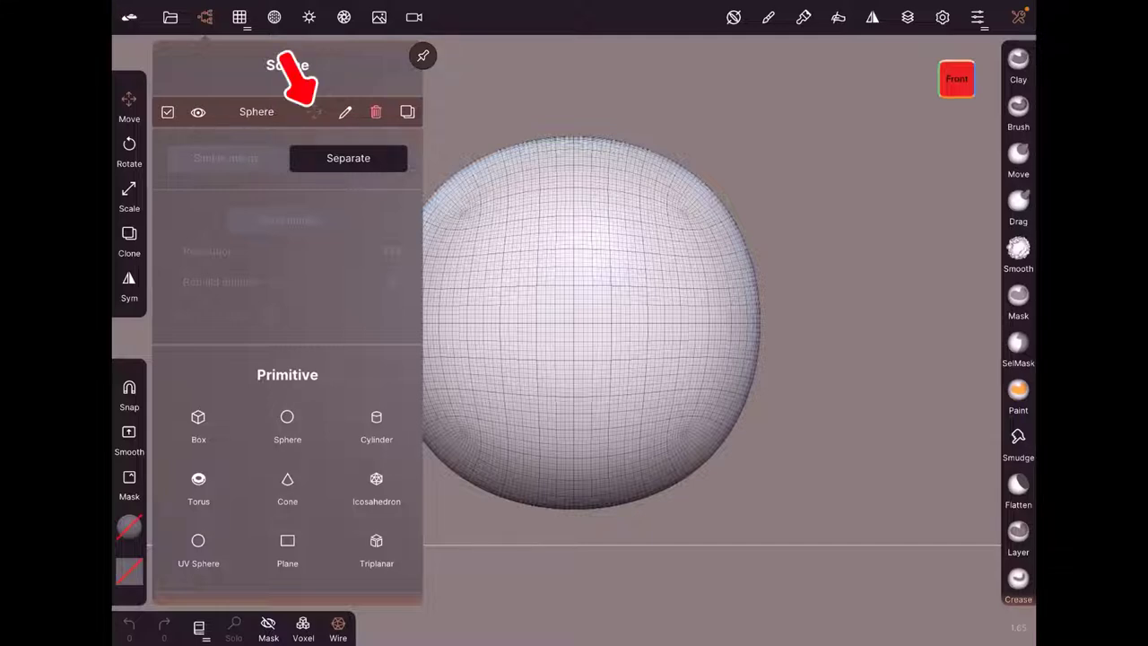
Clone the Sphere object and reorder the two Sphere rows in the list
click(407, 111)
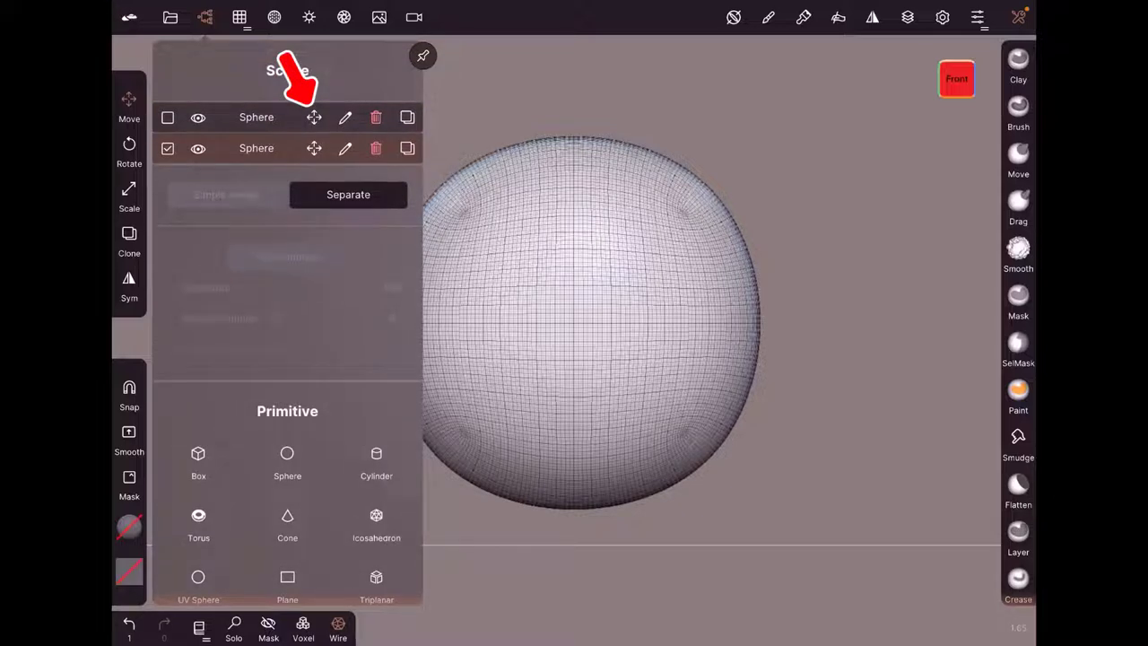
drag(314, 117, 256, 164)
drag(255, 118, 255, 148)
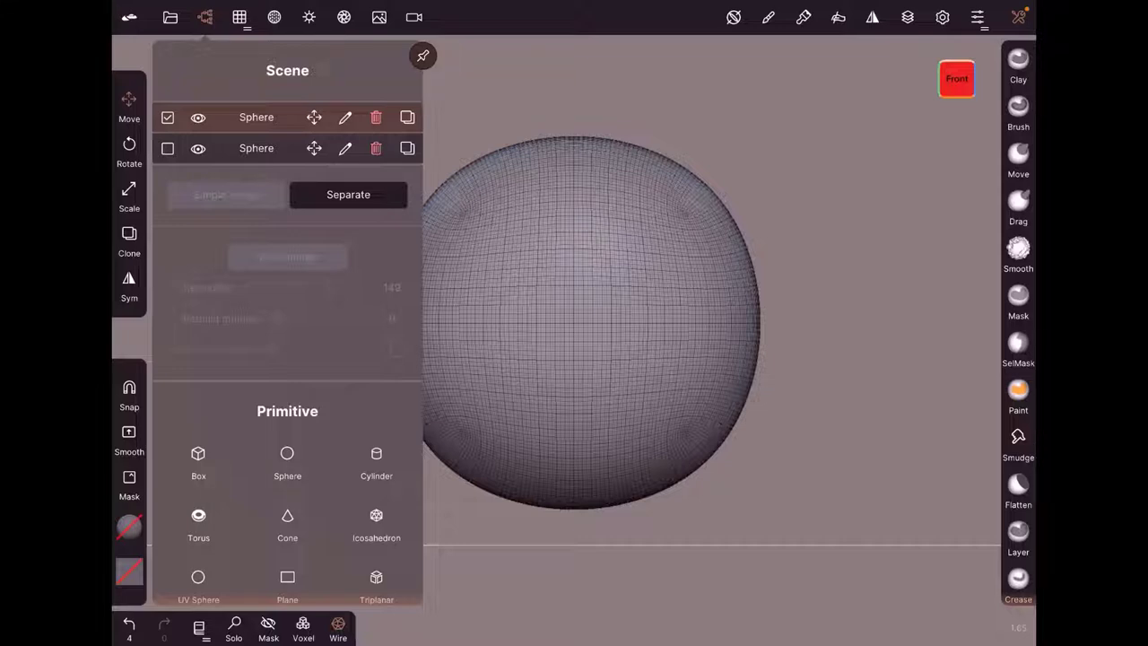
Select each Sphere row in turn and scroll through the scene list
click(257, 116)
click(256, 148)
scroll(287, 323, down, 2)
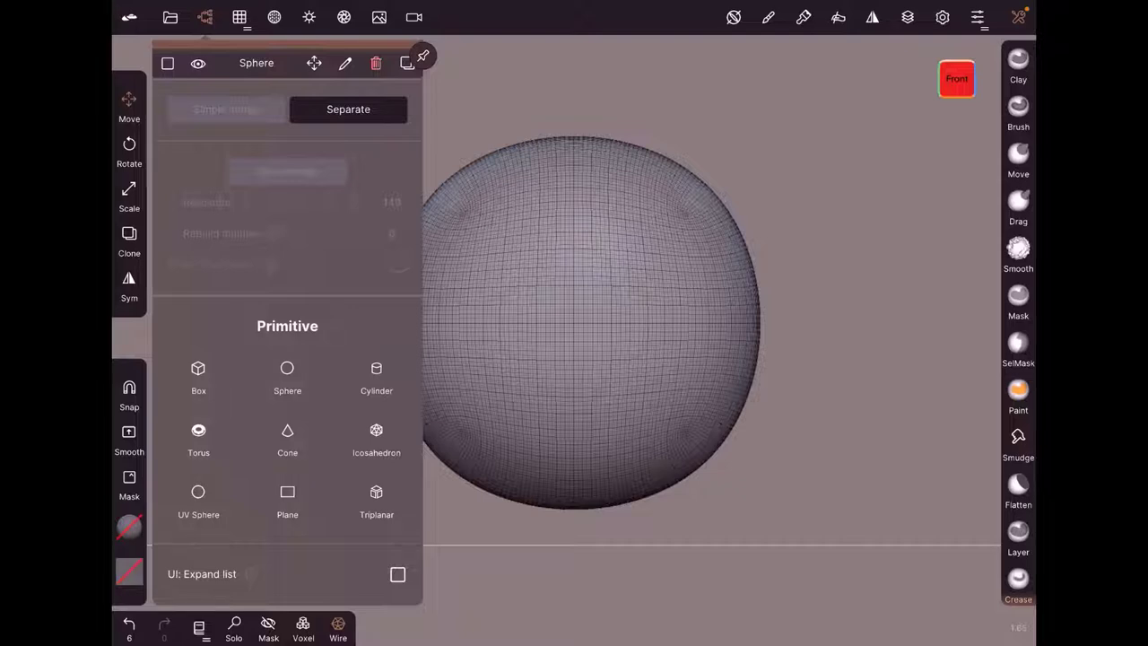
scroll(287, 323, up, 2)
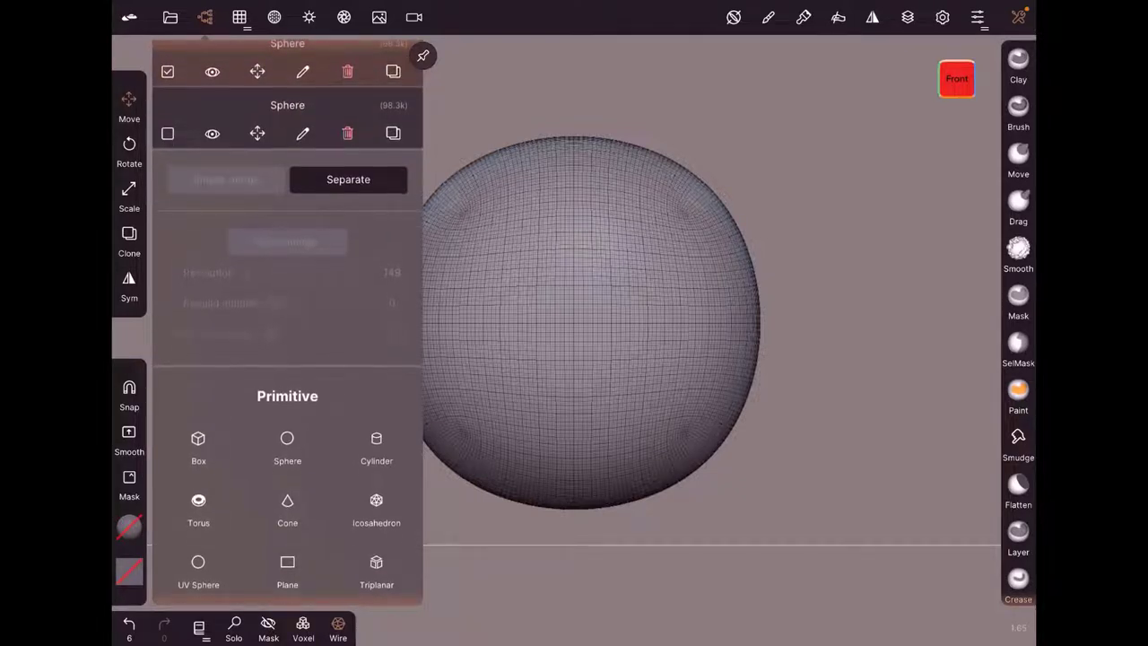
scroll(287, 323, up, 2)
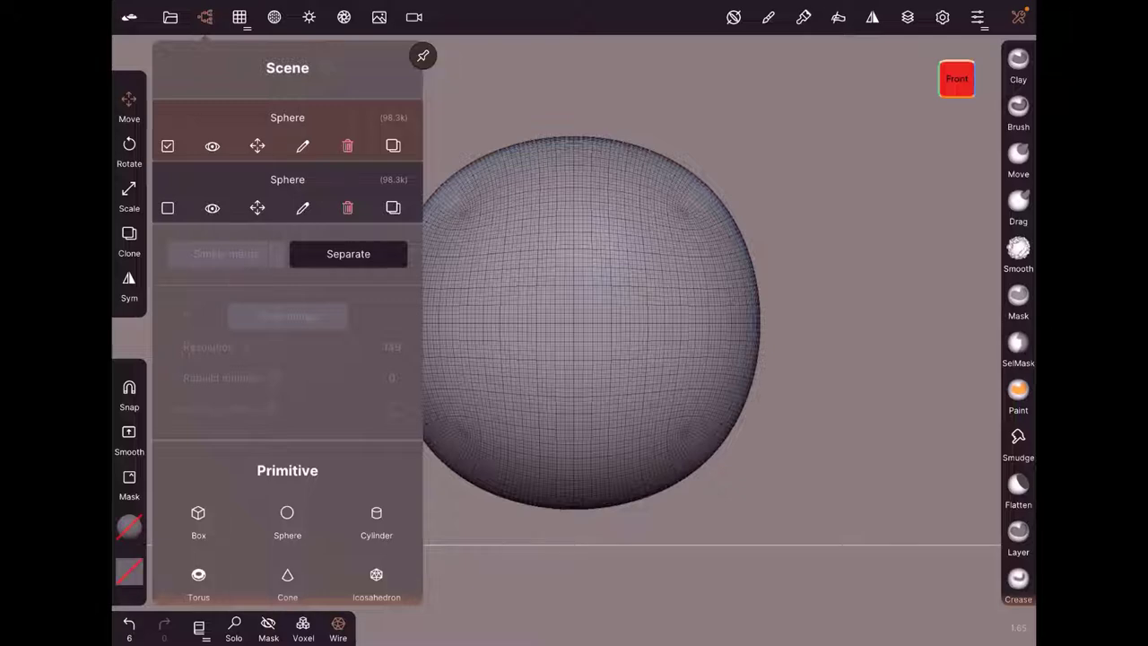
scroll(287, 359, down, 3)
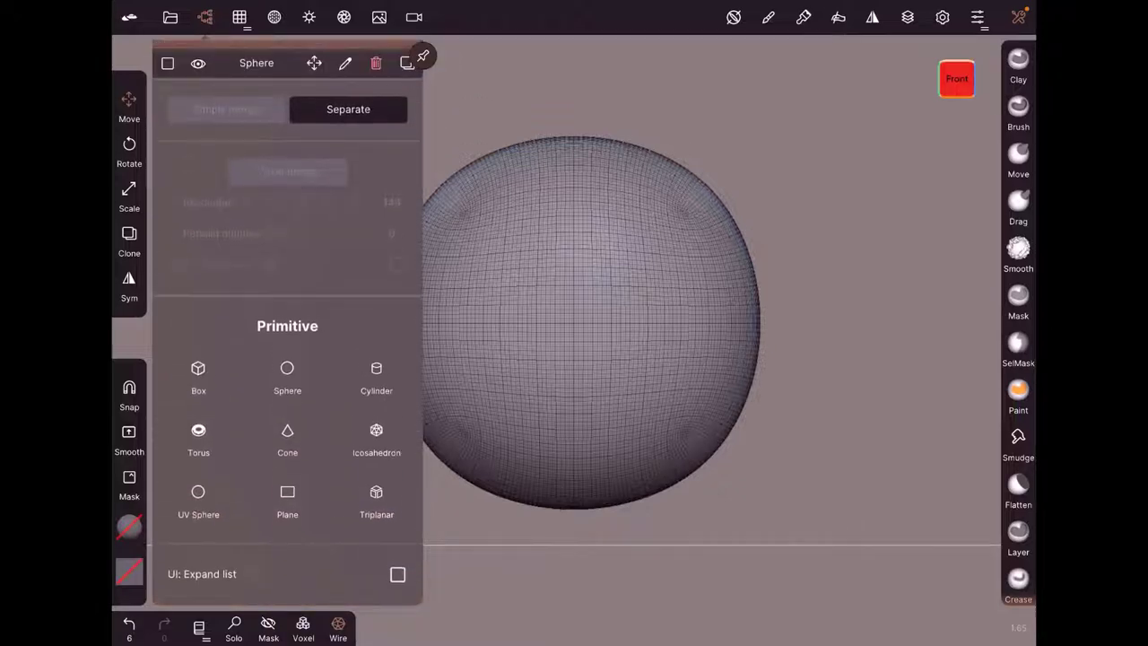
scroll(287, 323, up, 2)
Delete both Sphere objects and add an Icosahedron primitive
click(375, 117)
click(376, 118)
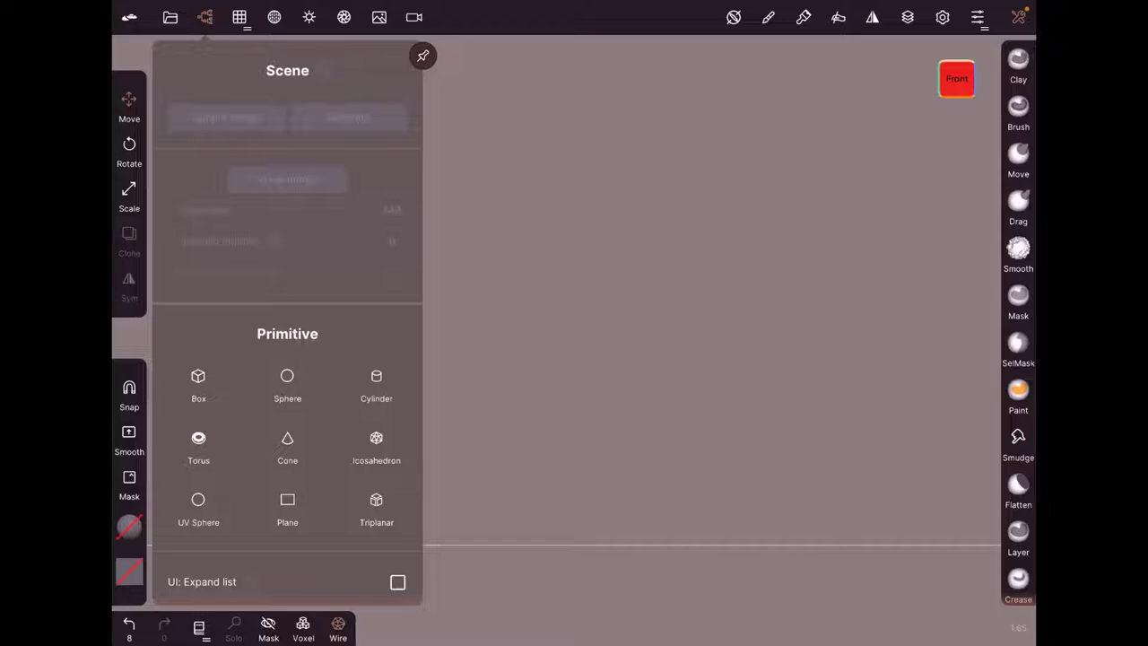
click(376, 440)
Orbit around the icosahedron and bring back its primitive parameters
click(700, 356)
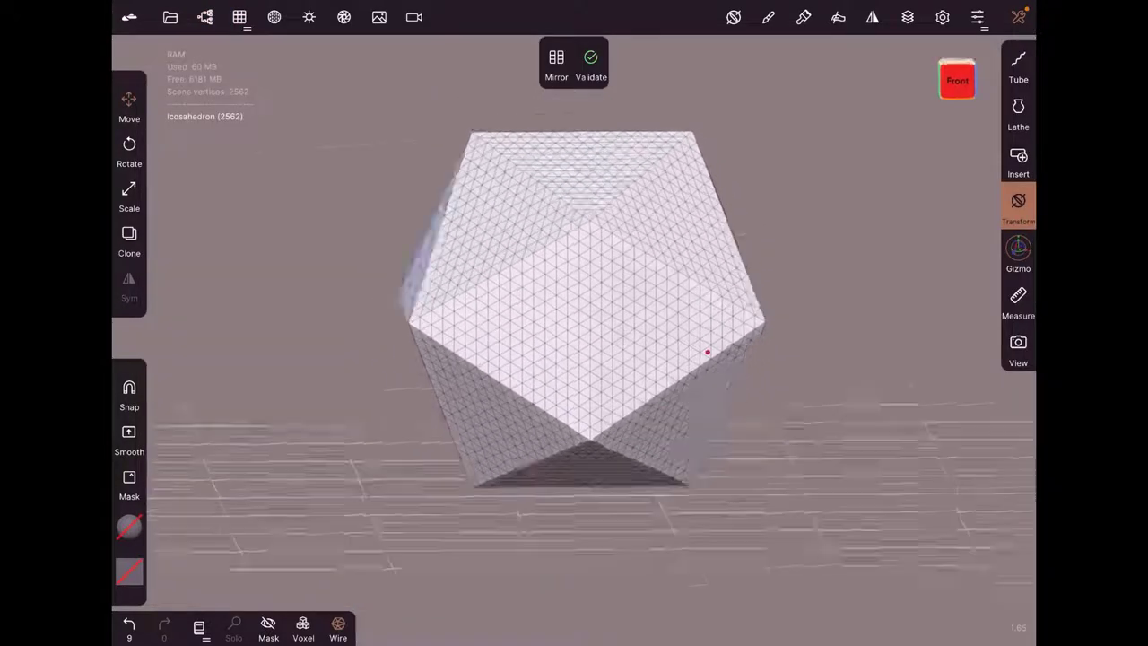
drag(708, 350, 708, 346)
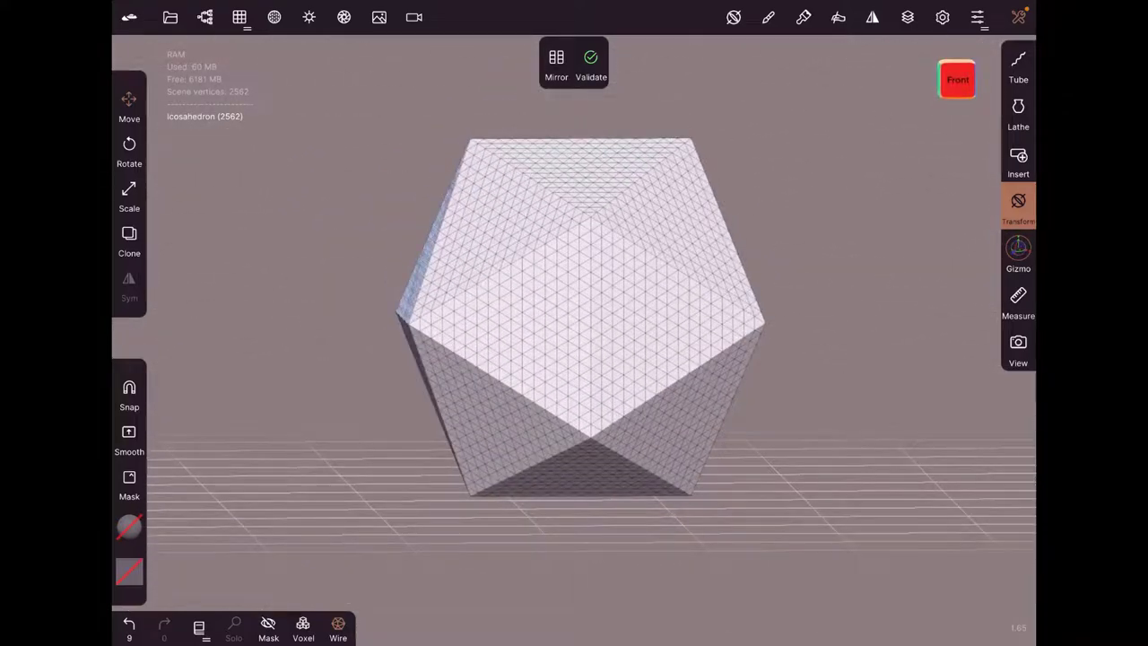
click(239, 17)
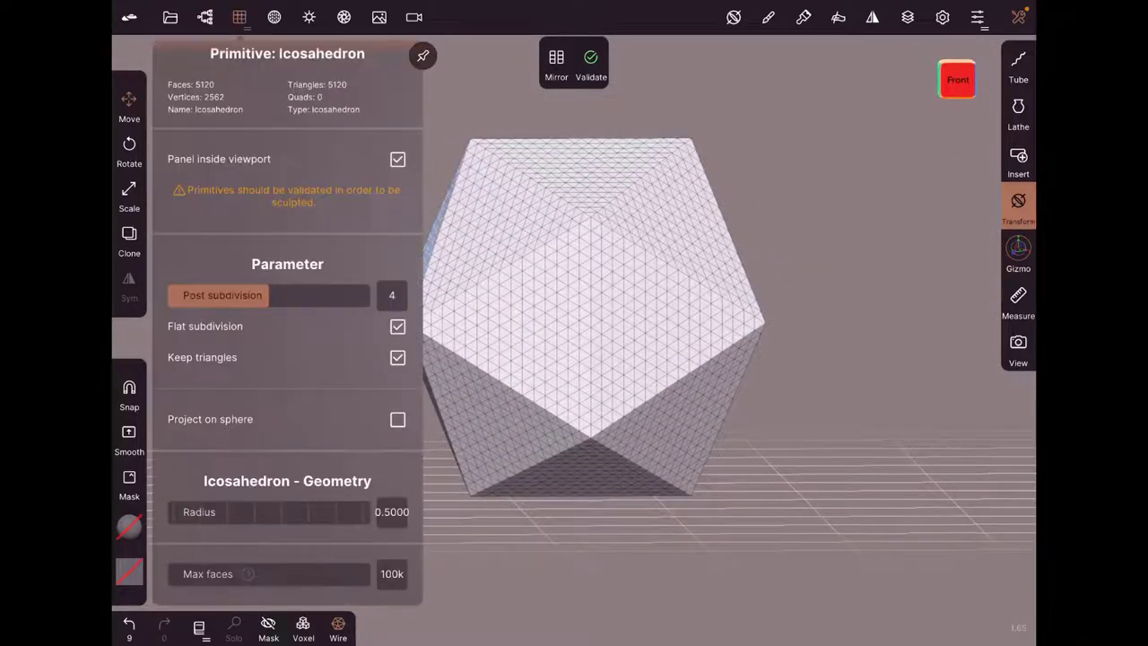
Pin the panel, set post subdivision to 3, and turn off Flat subdivision and Keep triangles
click(422, 56)
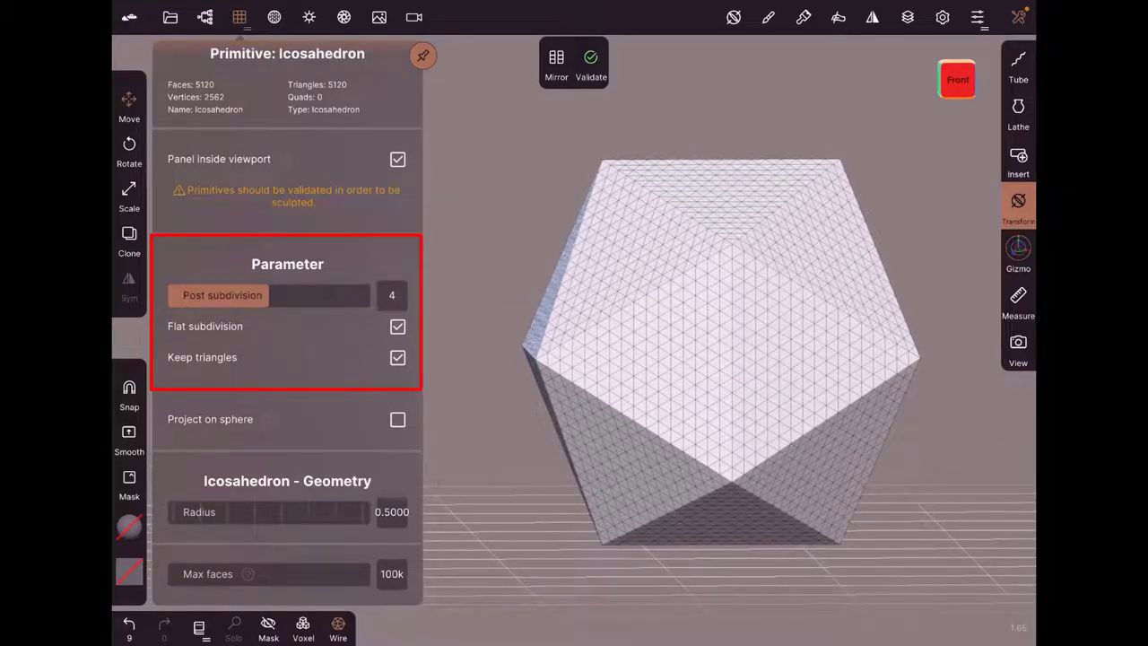
mouse_move(267, 295)
mouse_down()
mouse_move(218, 295)
mouse_move(243, 295)
mouse_up()
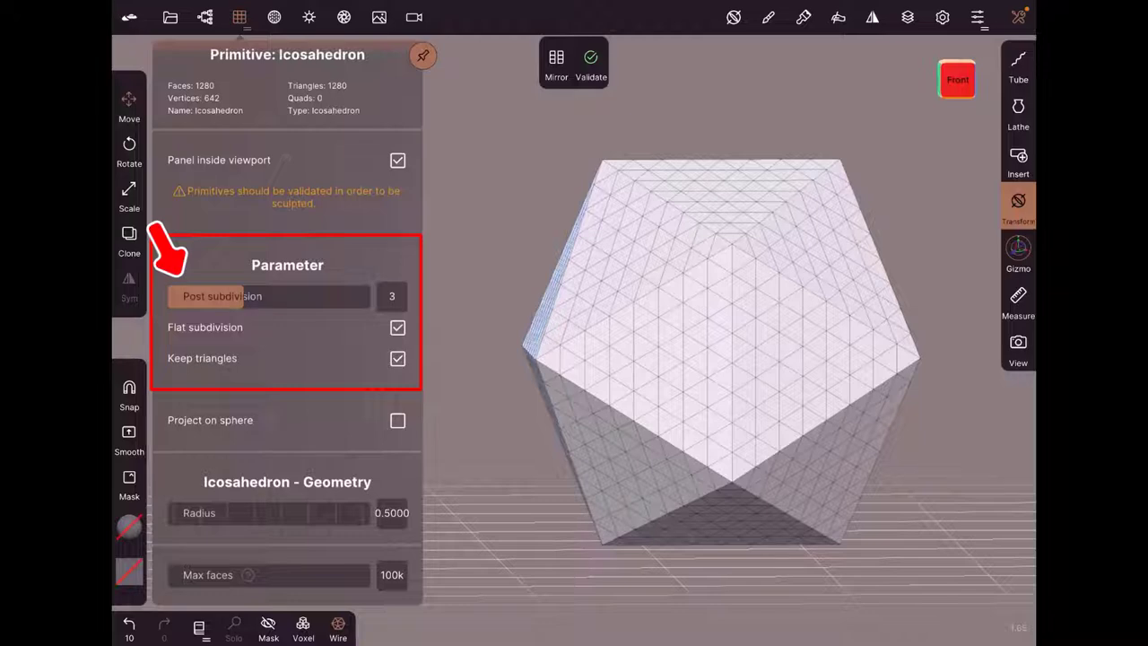
click(398, 326)
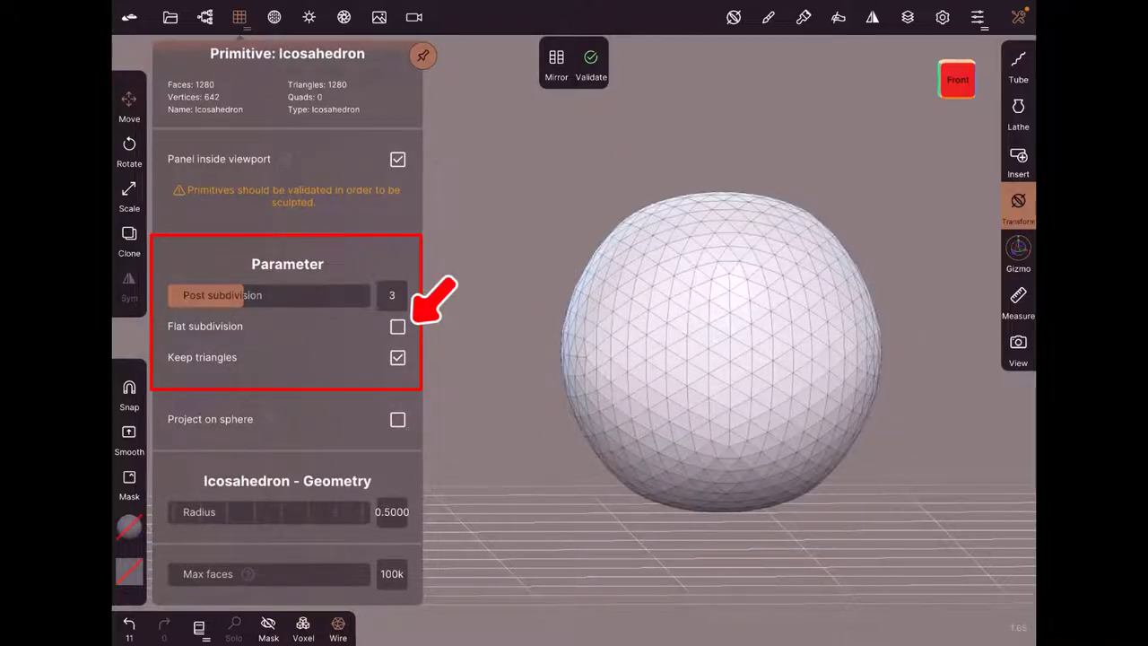
click(397, 326)
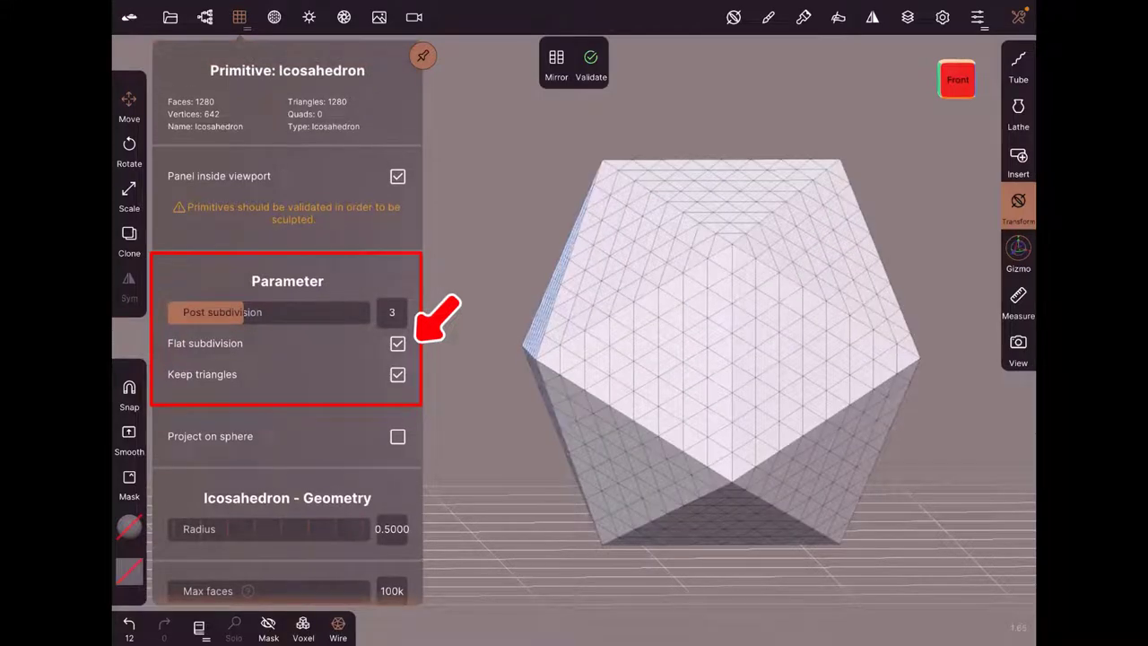
click(398, 343)
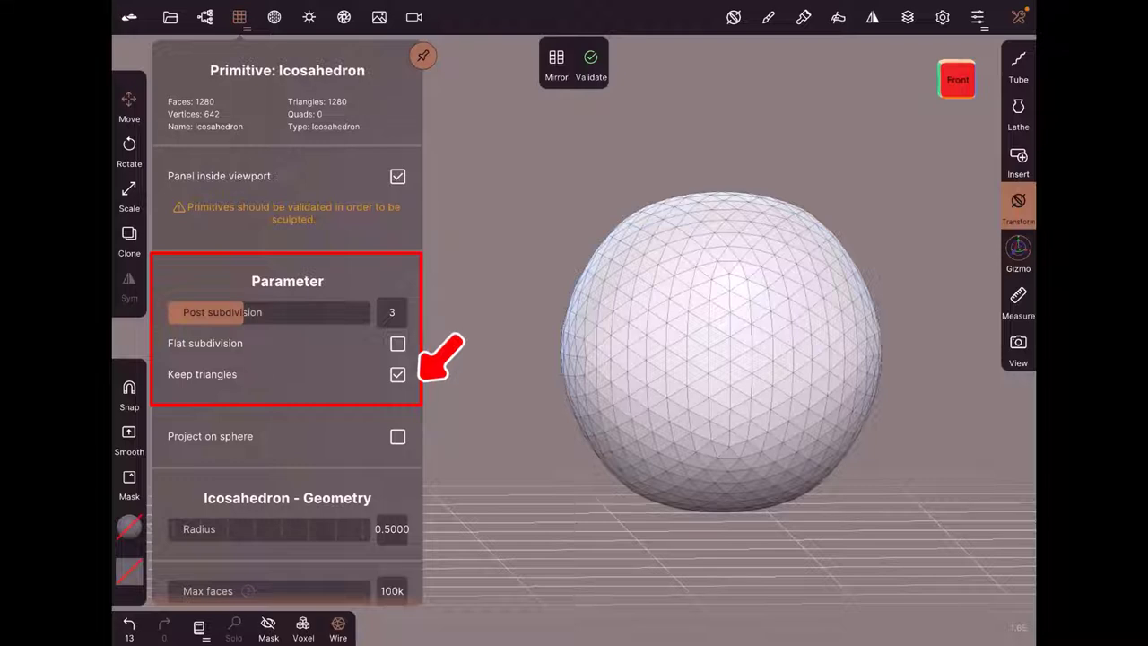
click(397, 374)
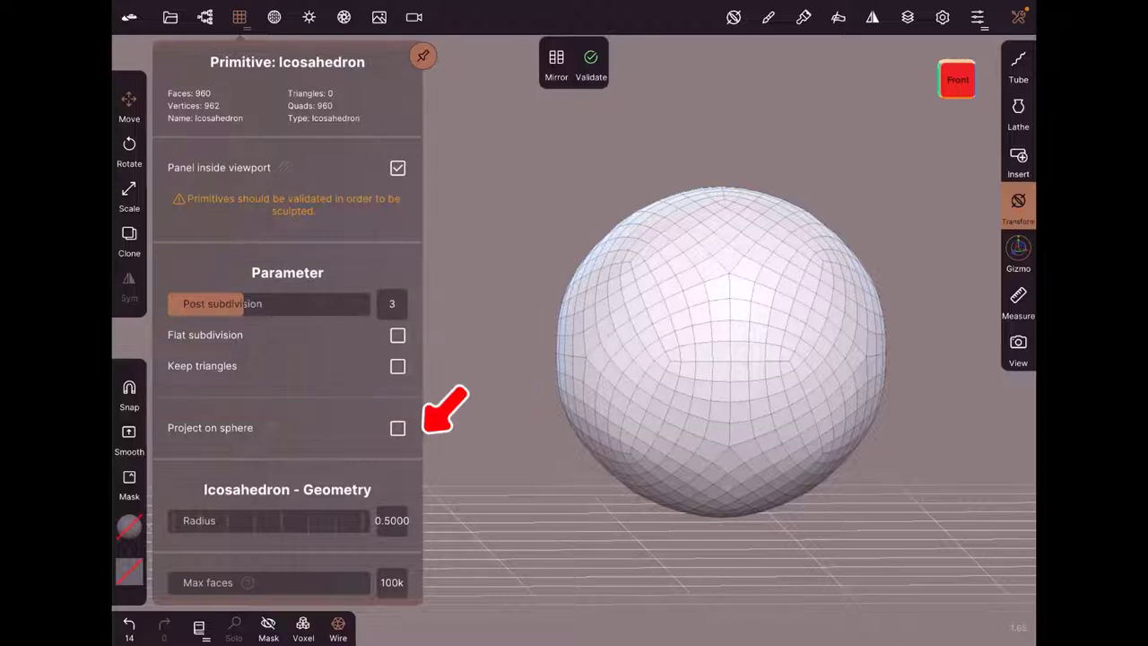
Enable Project on sphere, lower the radius to 0.452, and close the primitive settings
click(397, 419)
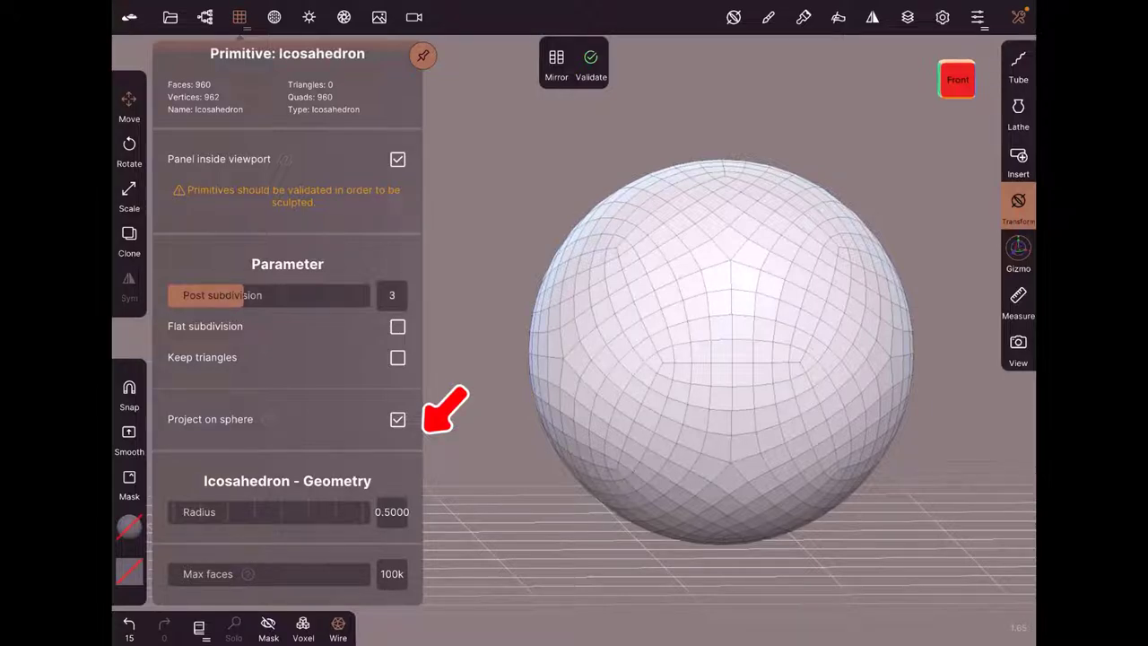
click(397, 419)
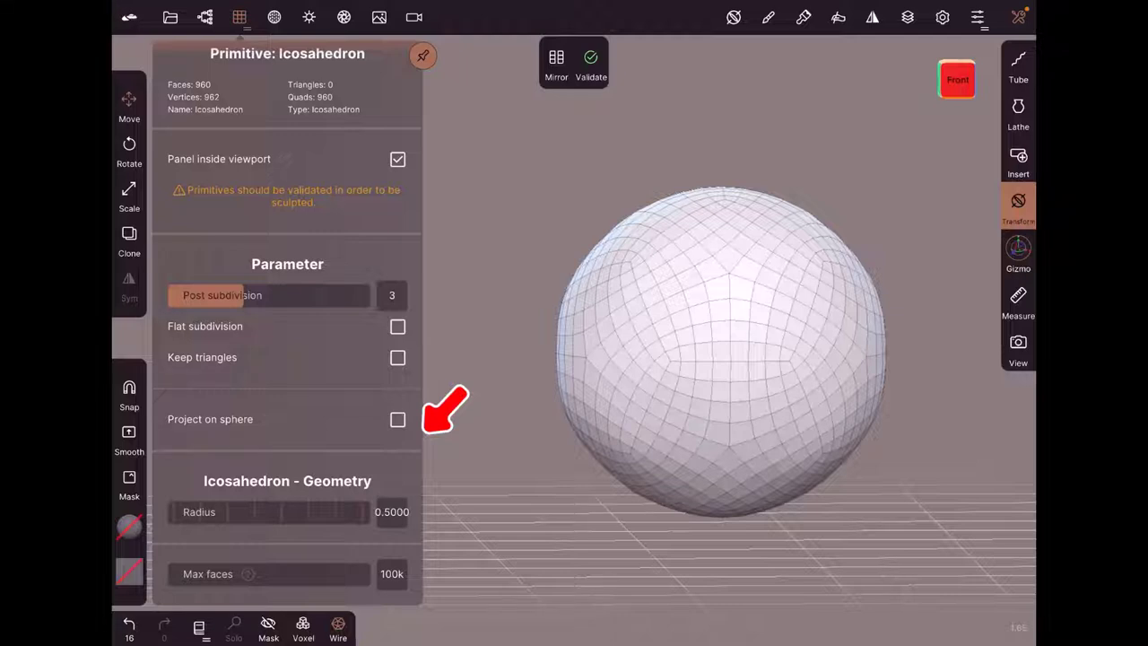
click(397, 418)
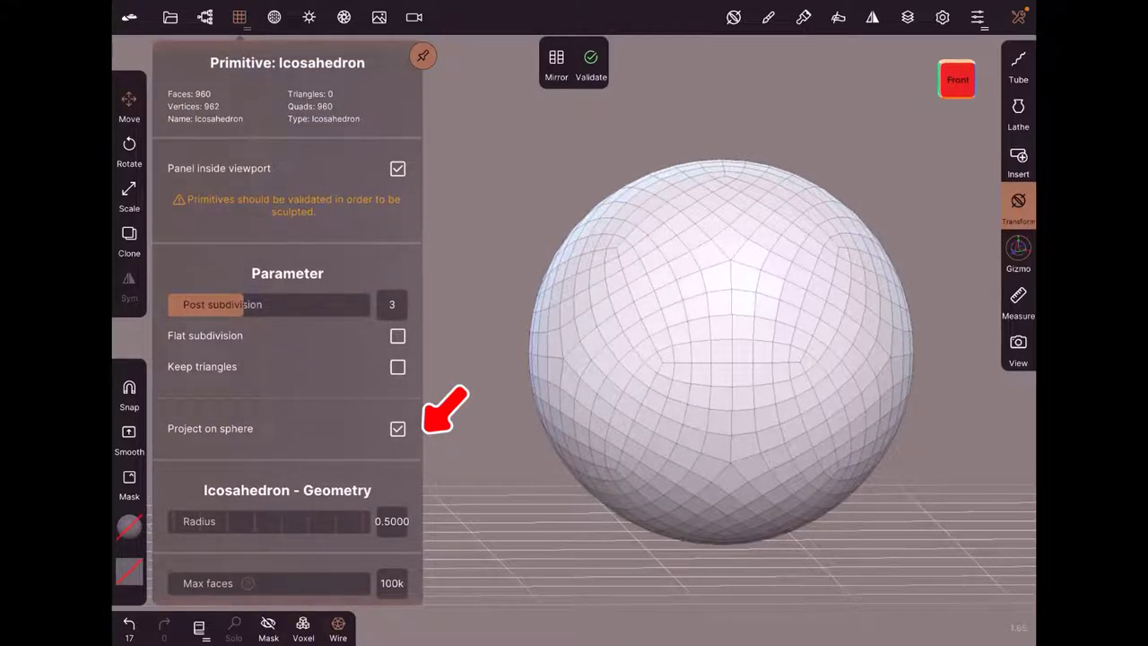
scroll(287, 359, down, 1)
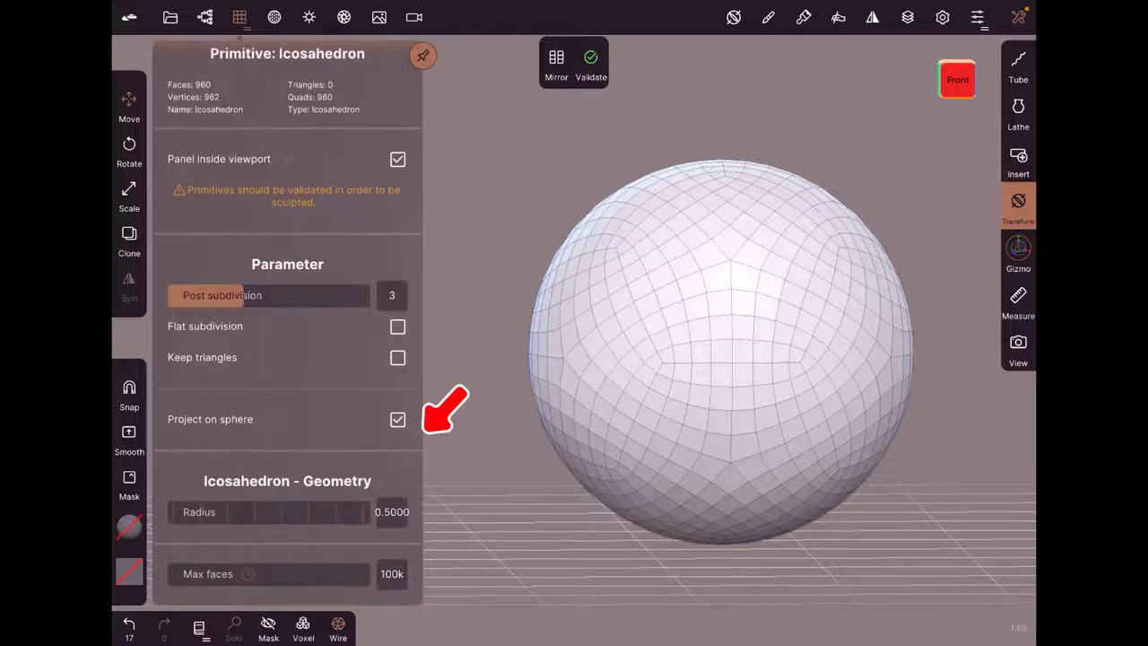
drag(269, 512, 252, 511)
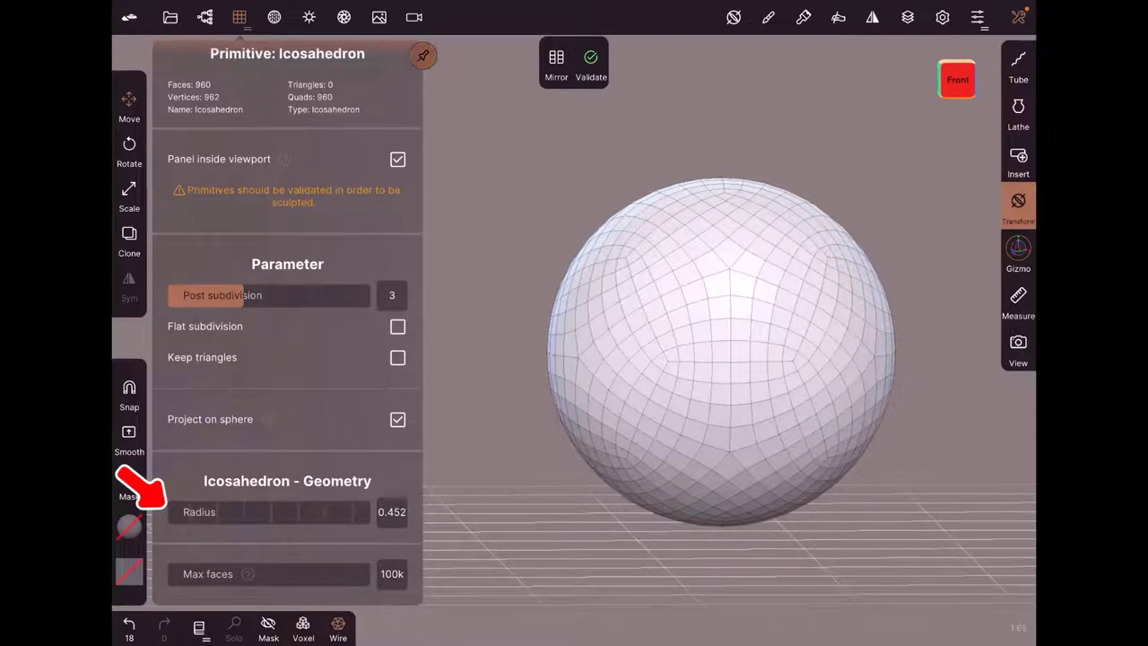
click(240, 17)
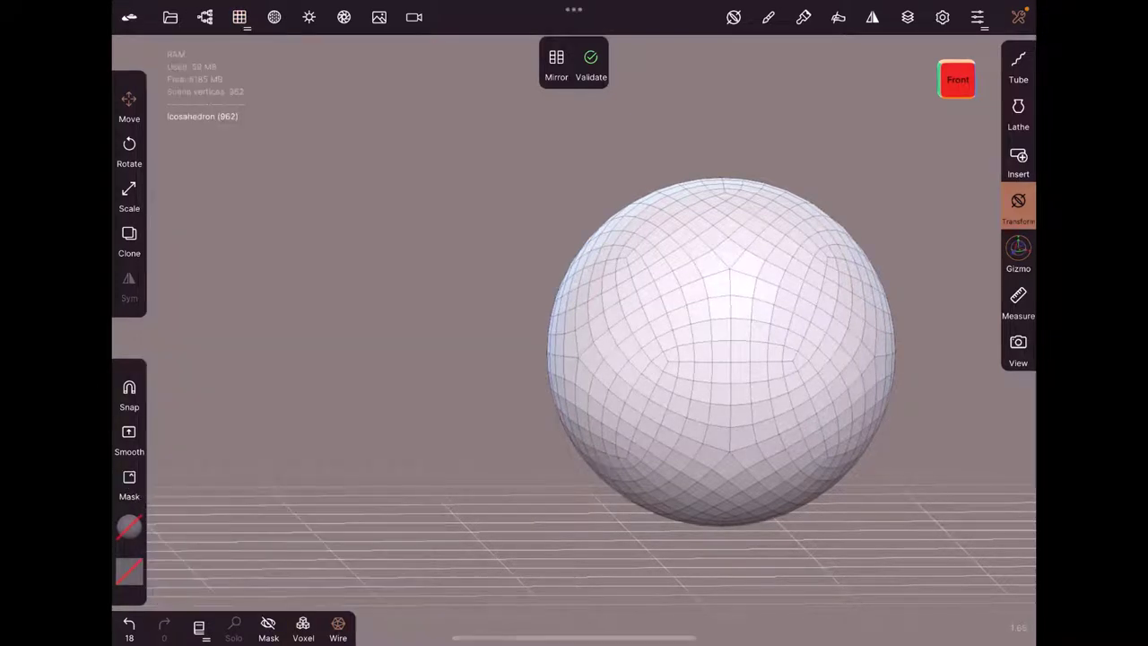
Drag the quad icosahedron ball from the right side into the centre of the viewport
drag(763, 346, 574, 330)
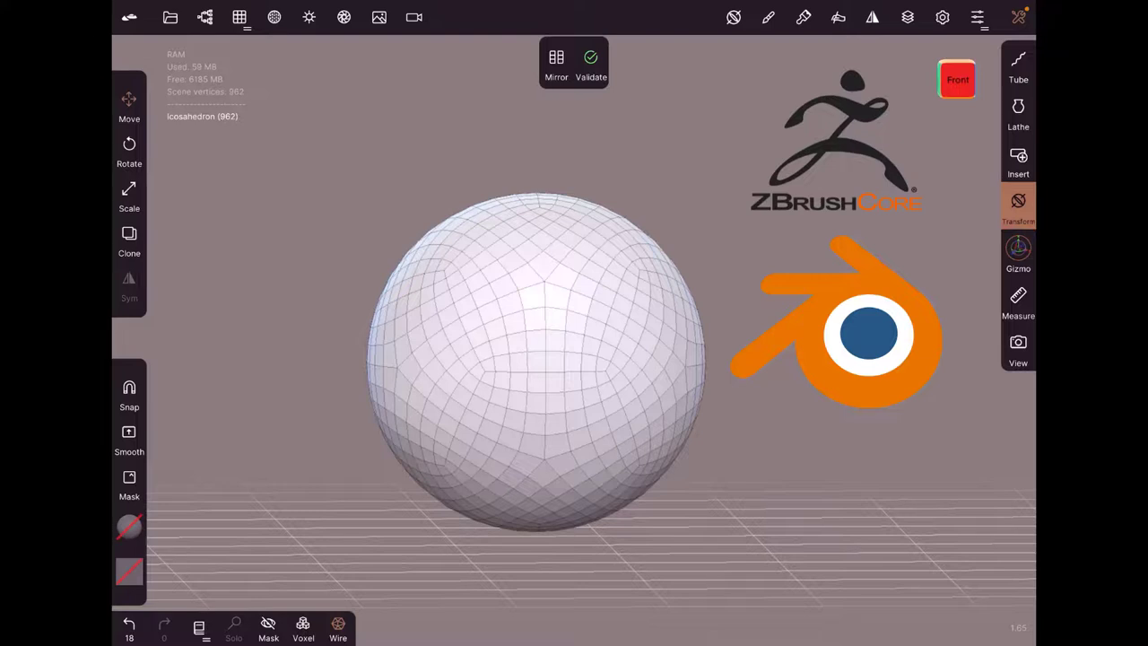
mouse_move(582, 356)
mouse_down()
mouse_move(700, 346)
mouse_move(687, 354)
mouse_up()
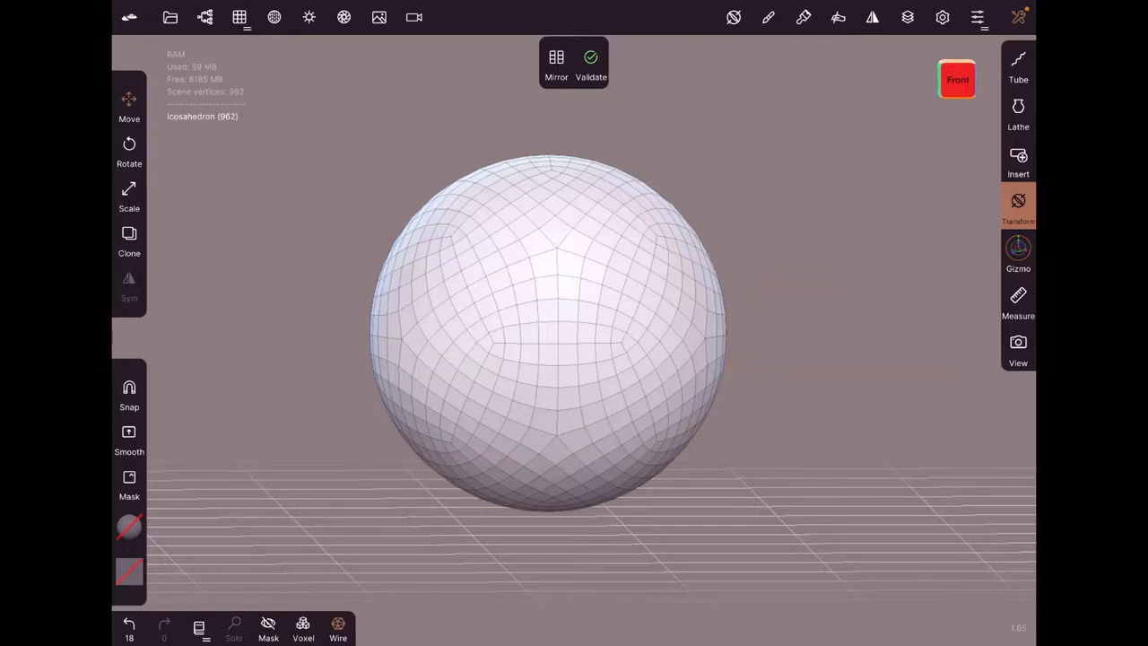
scroll(687, 341, down, 2)
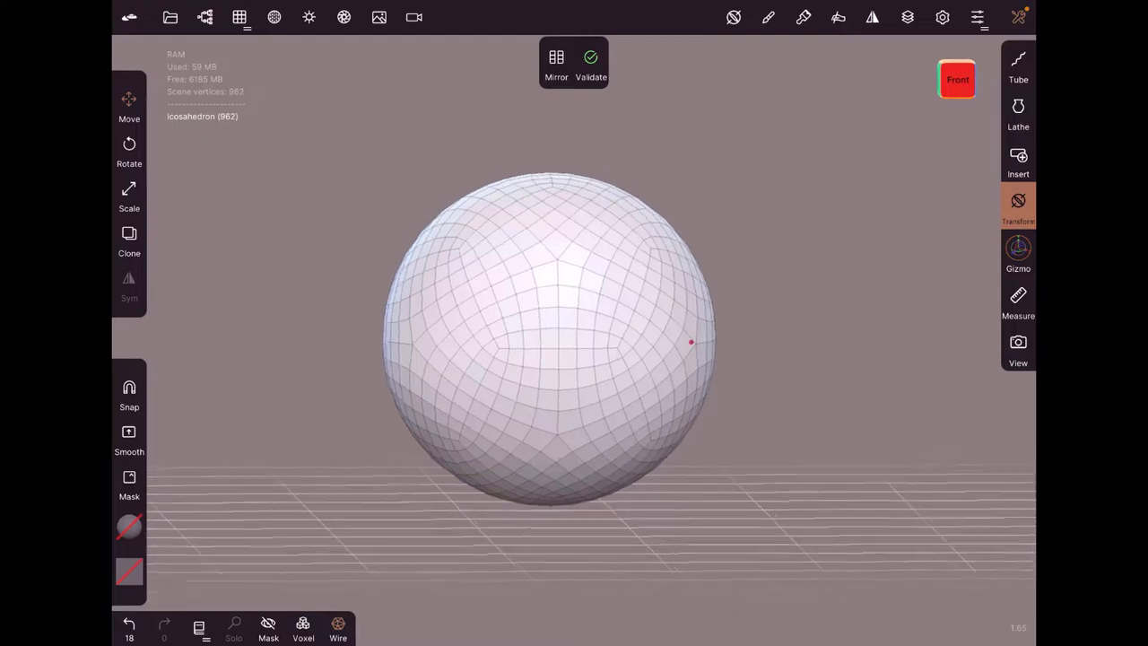
scroll(686, 340, down, 2)
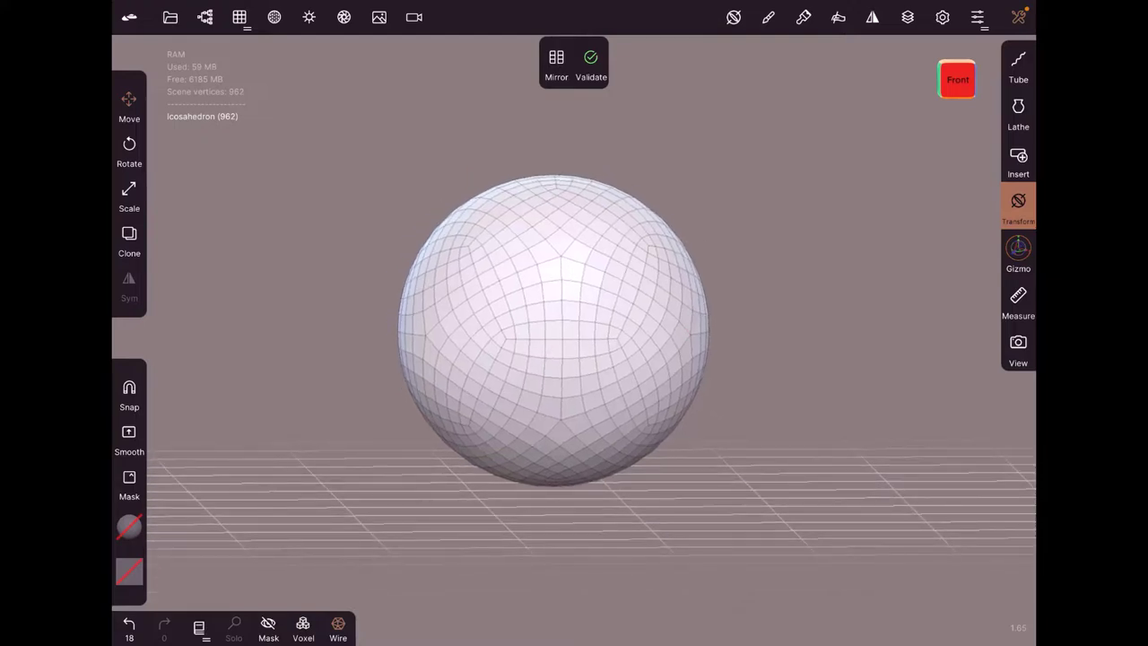